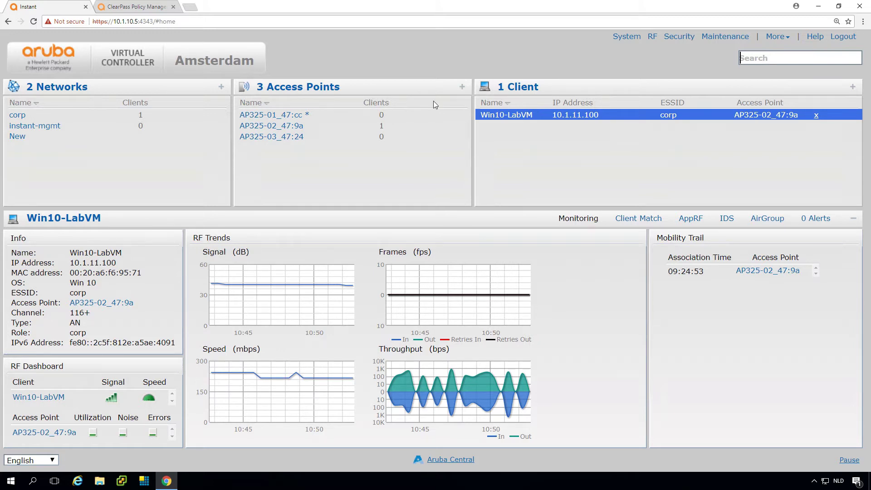
{"action": "left_click", "coordinate": [652, 37]}
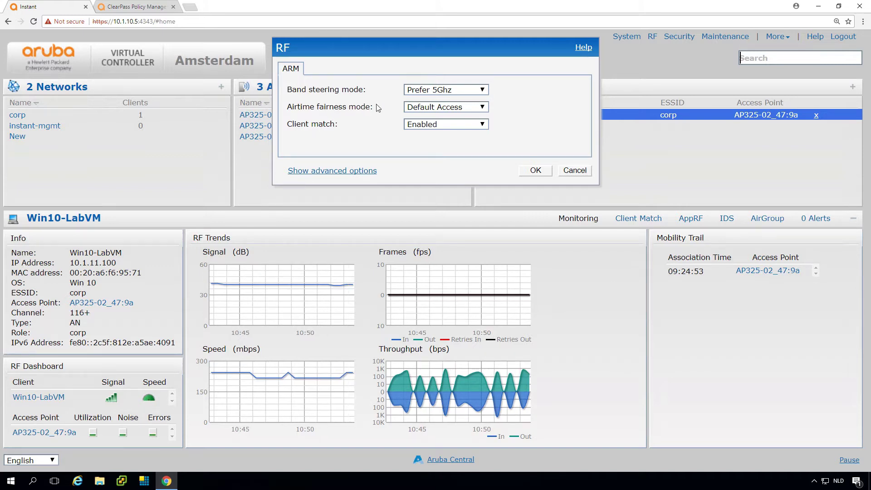
{"action": "left_click", "coordinate": [472, 107]}
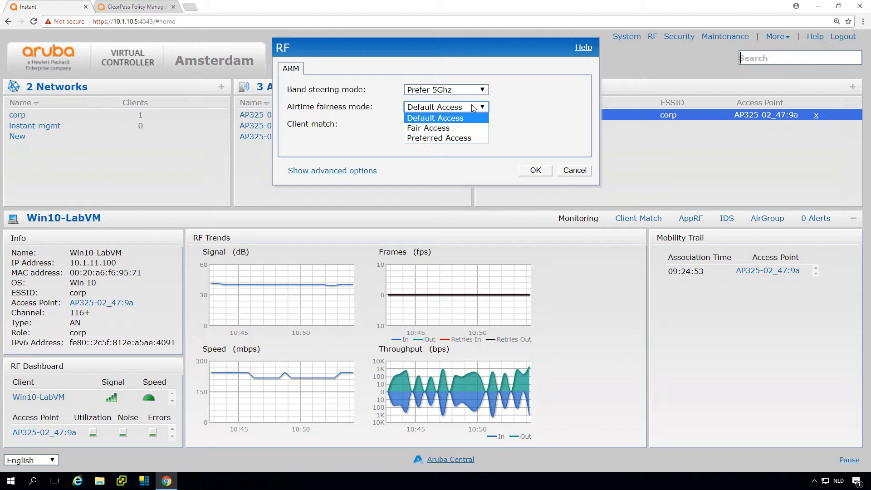
{"action": "left_click", "coordinate": [527, 128]}
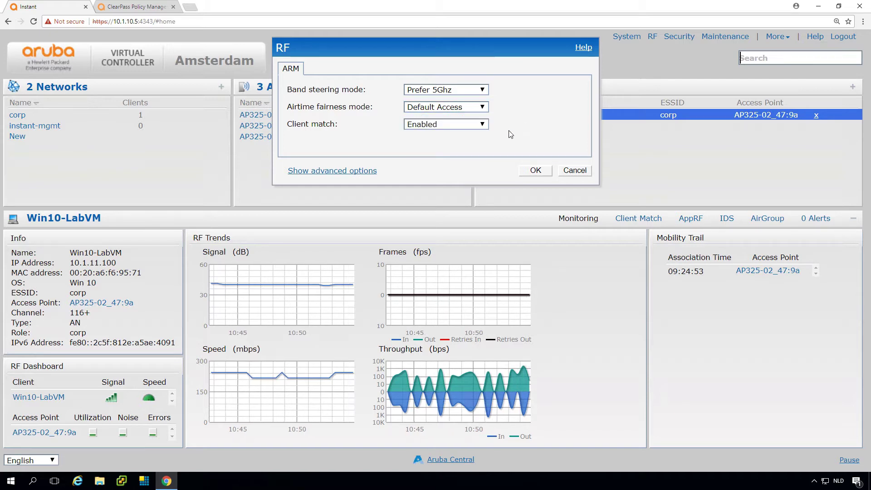
- Show the advanced RF options, keep SLB mode as Channel, and enable Customize valid channels
{"action": "left_click", "coordinate": [367, 172]}
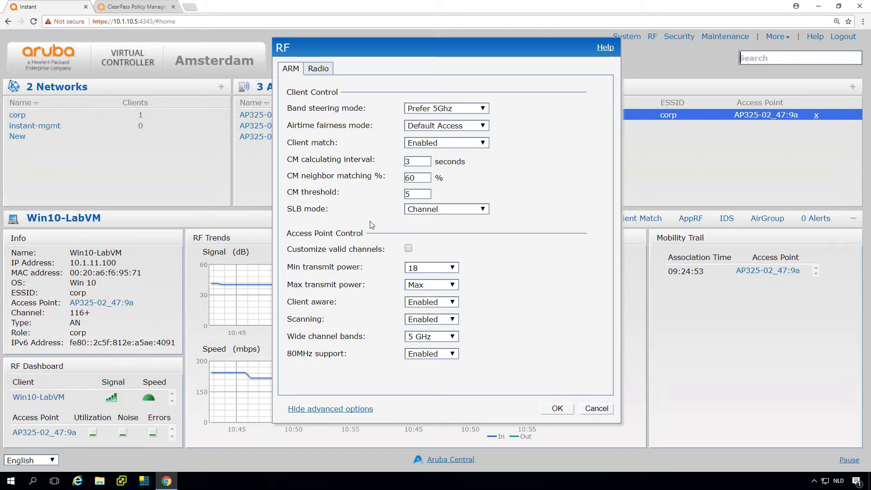
{"action": "left_click", "coordinate": [452, 212]}
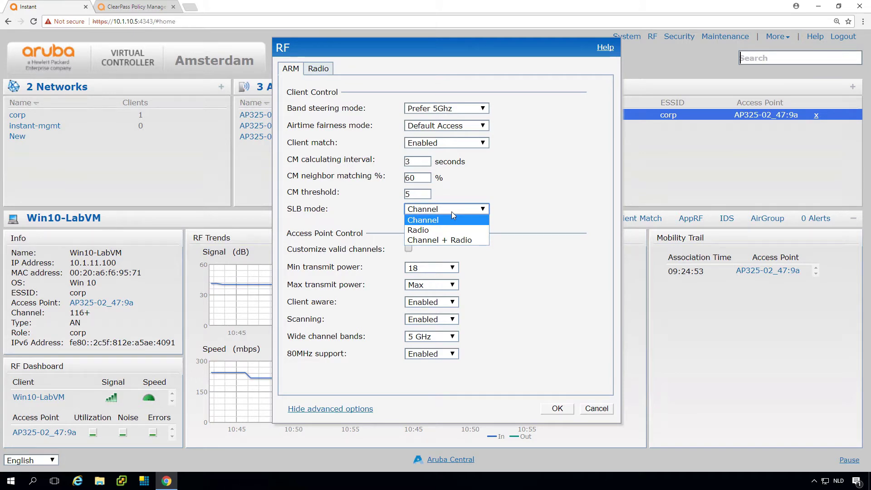
{"action": "left_click", "coordinate": [512, 187]}
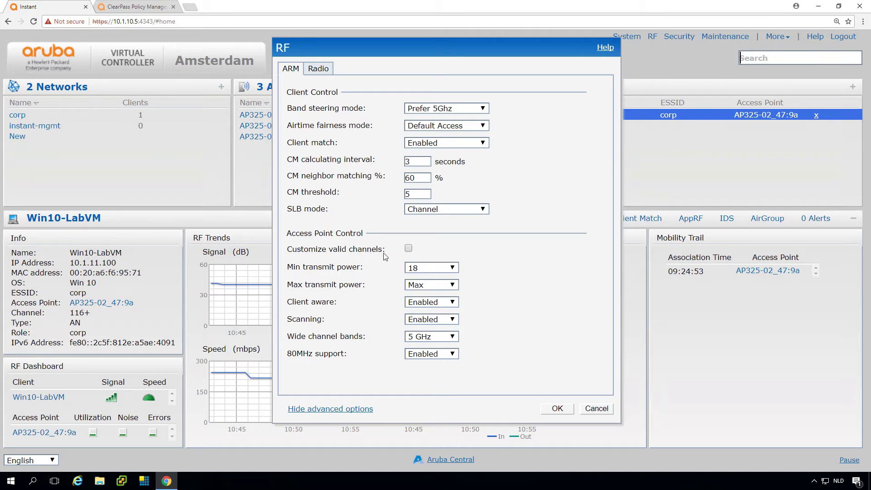
{"action": "left_click", "coordinate": [408, 248]}
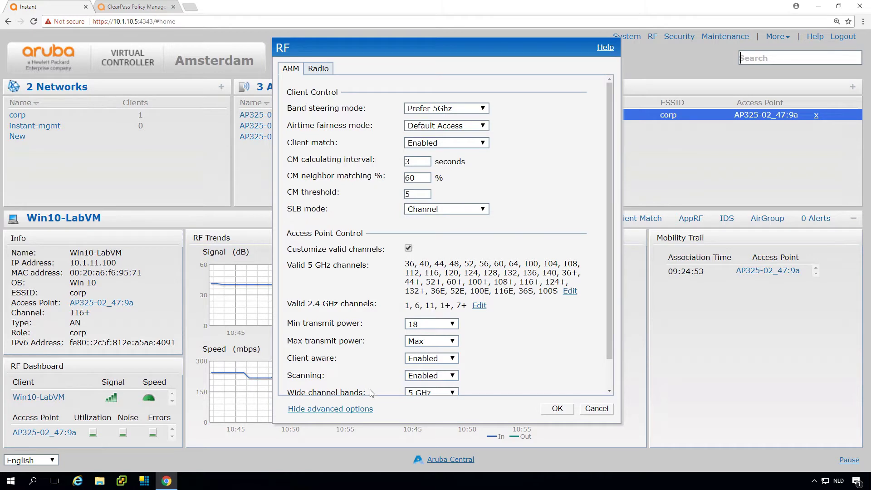
{"action": "left_click", "coordinate": [426, 392]}
{"action": "left_click", "coordinate": [533, 365]}
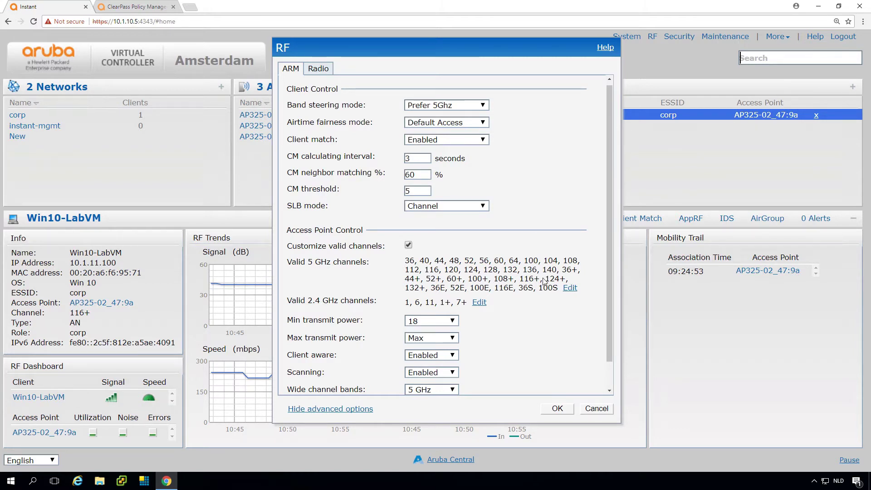
{"action": "left_click", "coordinate": [570, 289]}
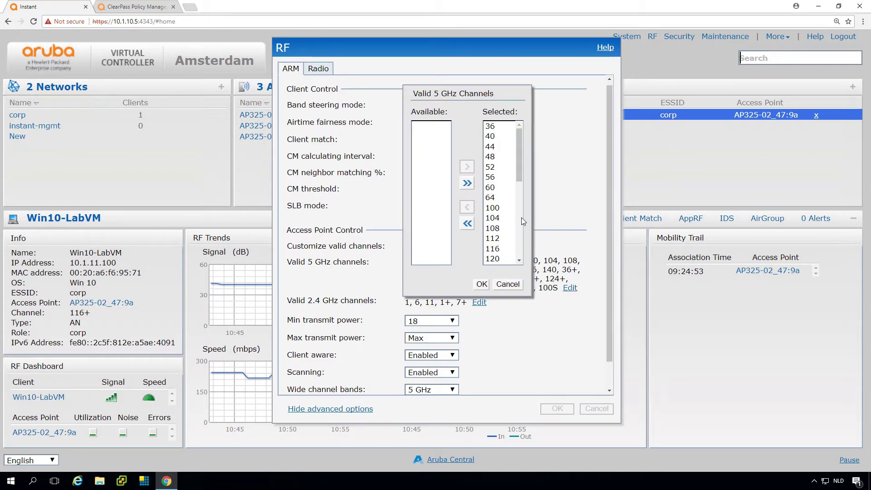
{"action": "left_click_drag", "start_coordinate": [519, 167], "coordinate": [524, 197]}
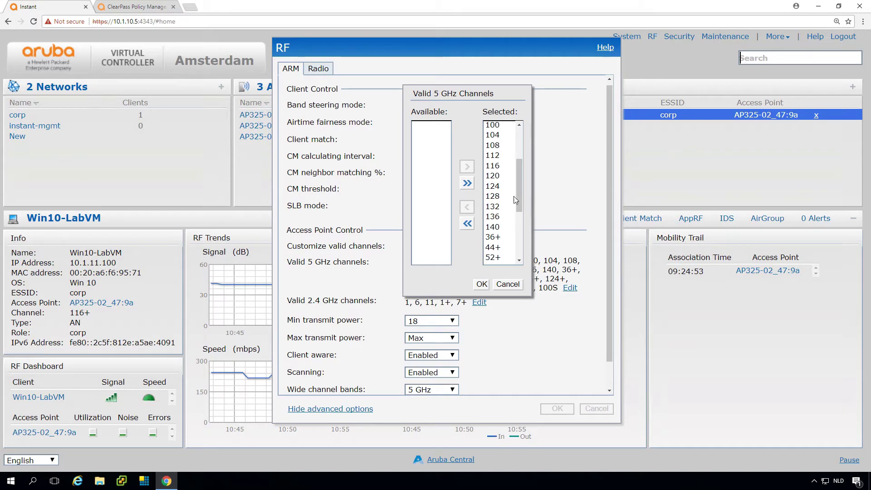
{"action": "left_click", "coordinate": [496, 187]}
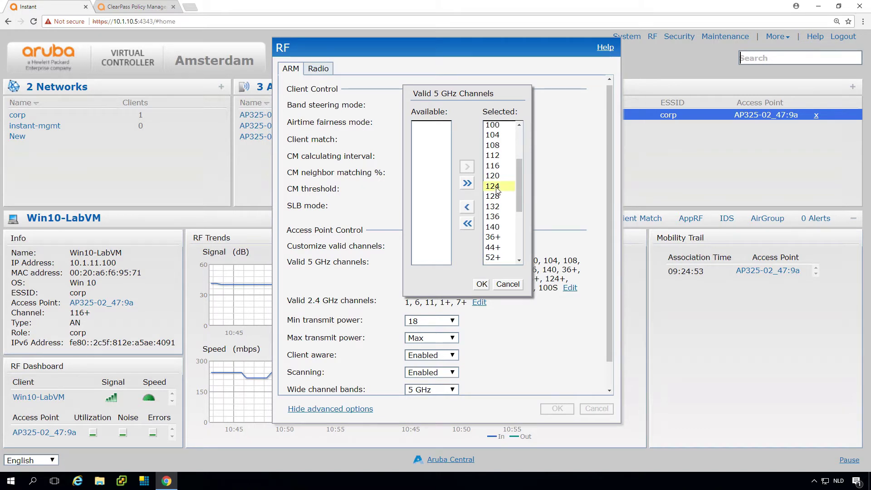
{"action": "left_click", "coordinate": [466, 207]}
{"action": "scroll", "coordinate": [512, 195], "scroll_direction": "down", "scroll_amount": 3}
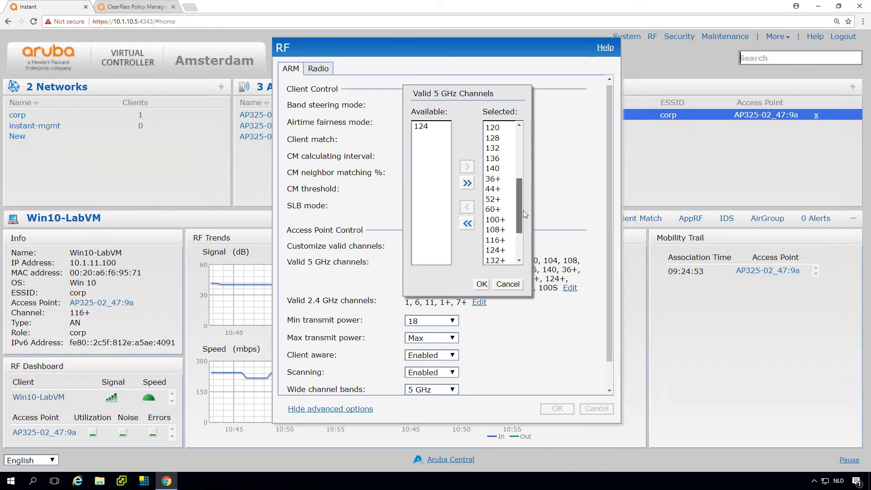
{"action": "left_click", "coordinate": [499, 211]}
{"action": "left_click", "coordinate": [468, 208]}
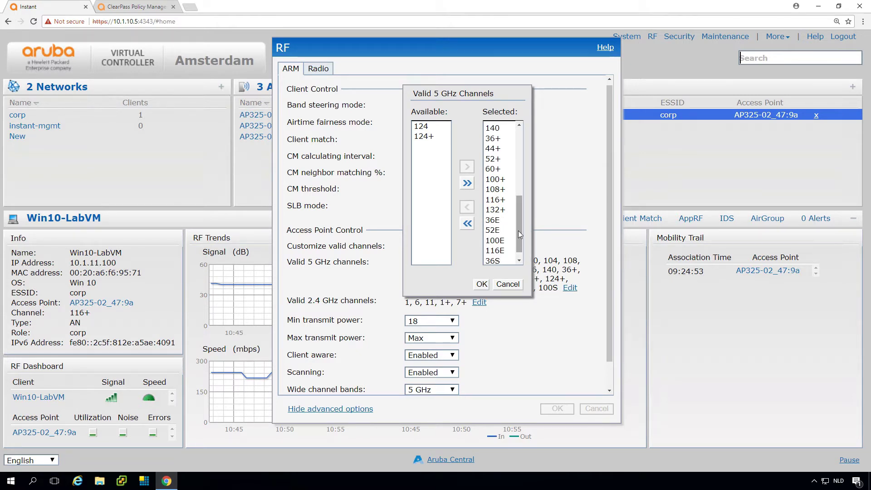
{"action": "left_click_drag", "start_coordinate": [518, 231], "coordinate": [524, 257]}
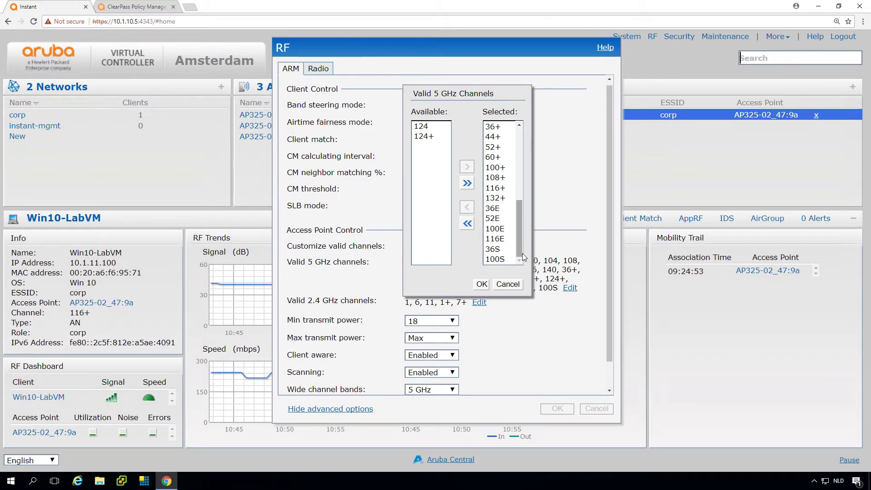
{"action": "left_click", "coordinate": [501, 260]}
{"action": "left_click", "coordinate": [466, 209]}
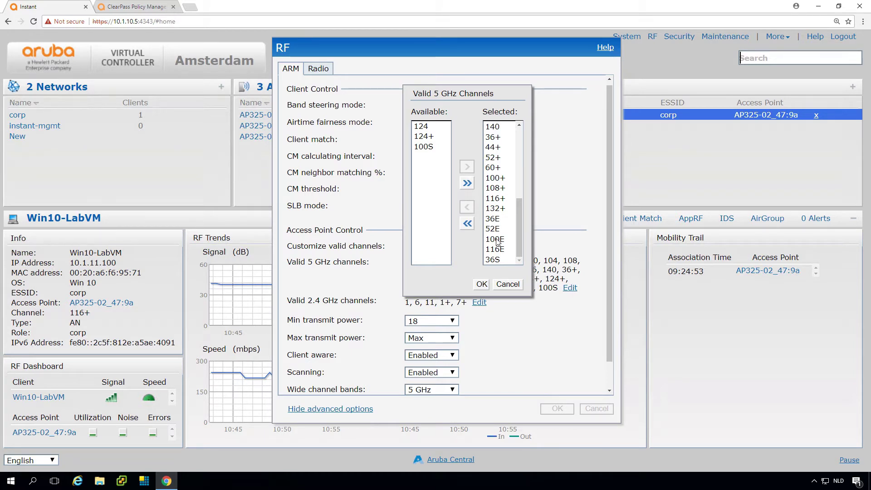
{"action": "left_click", "coordinate": [517, 284]}
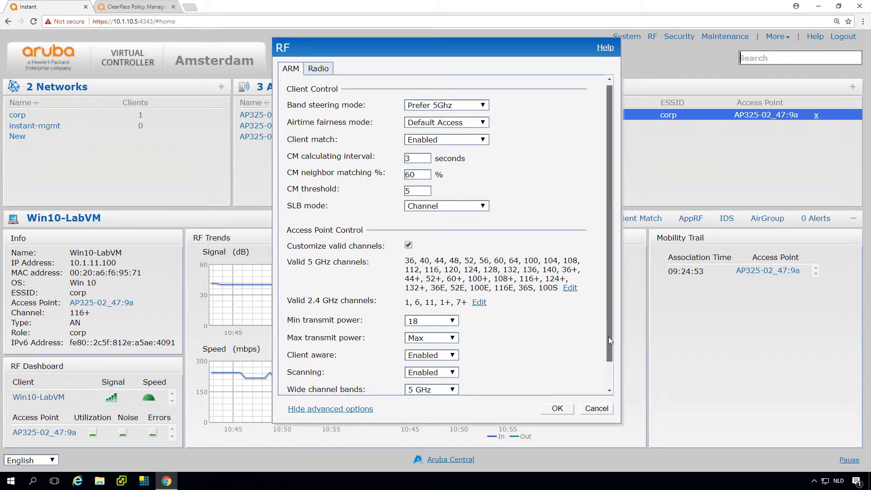
- At the bottom of the RF settings, leave Scanning enabled and switch on help mode
{"action": "left_click_drag", "start_coordinate": [608, 337], "coordinate": [609, 367]}
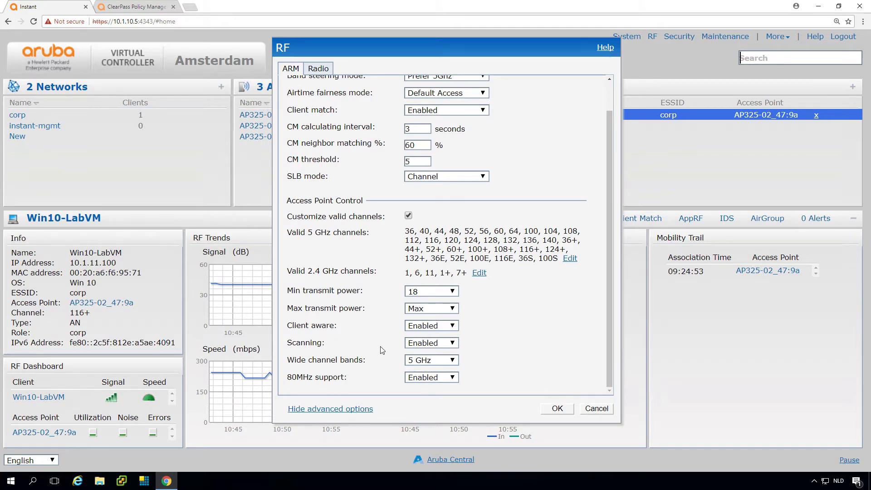
{"action": "left_click", "coordinate": [435, 345]}
{"action": "left_click", "coordinate": [436, 345]}
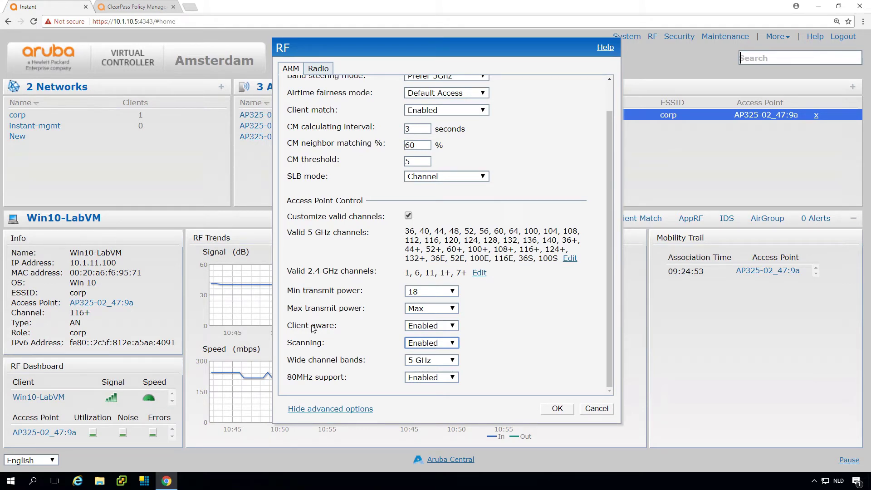
{"action": "left_click", "coordinate": [603, 50]}
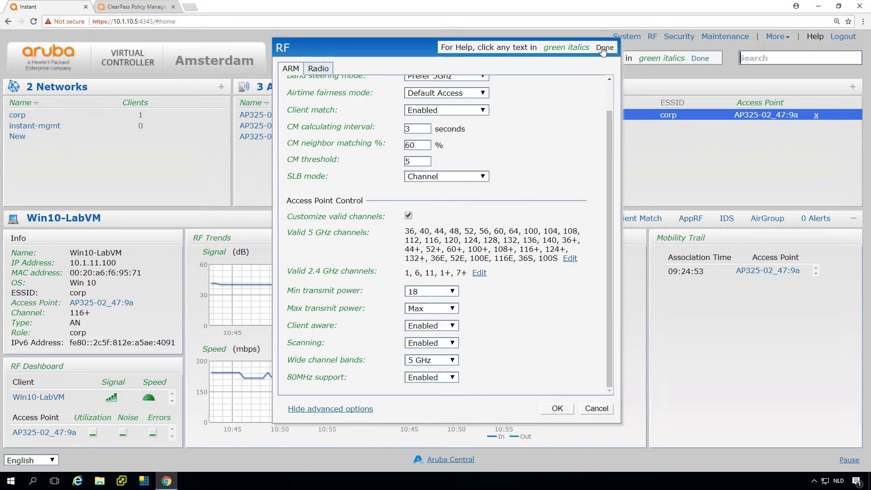
{"action": "left_click", "coordinate": [336, 359]}
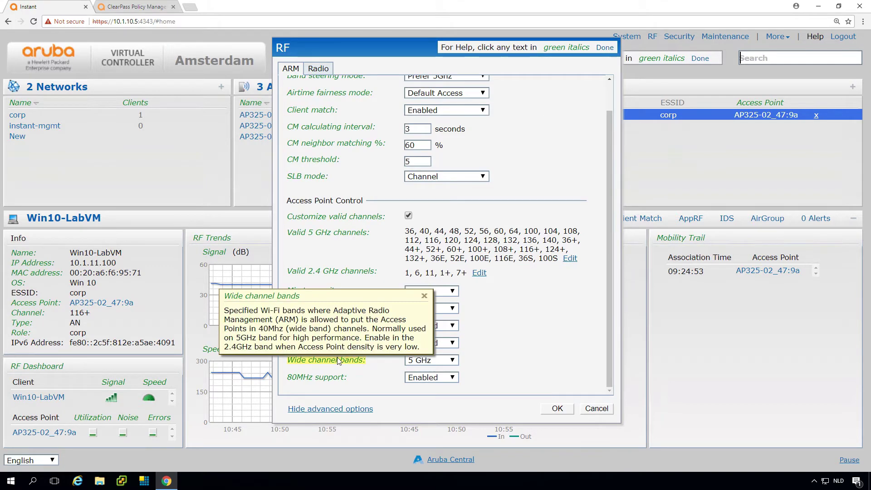
{"action": "left_click", "coordinate": [314, 345]}
{"action": "left_click", "coordinate": [312, 325]}
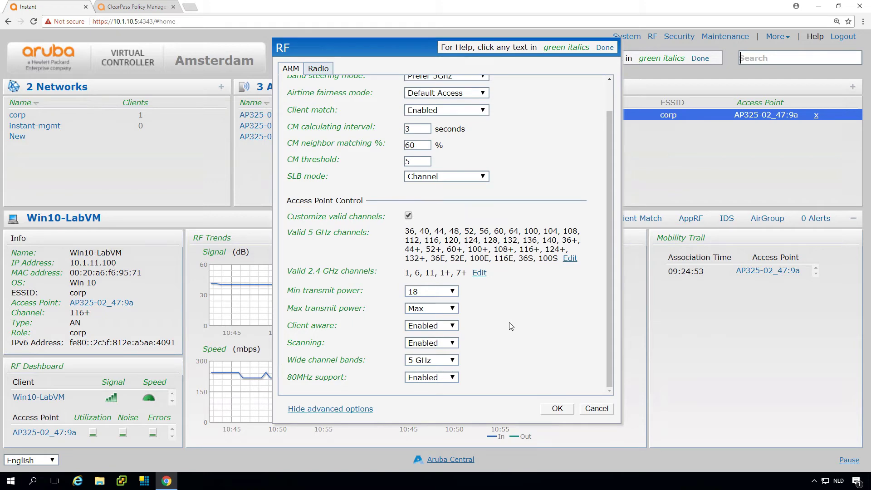
- On the Radio tab, exit help mode, keep 2.4 GHz 802.11d/h Disabled, and enable background spectrum monitoring
{"action": "left_click", "coordinate": [319, 69]}
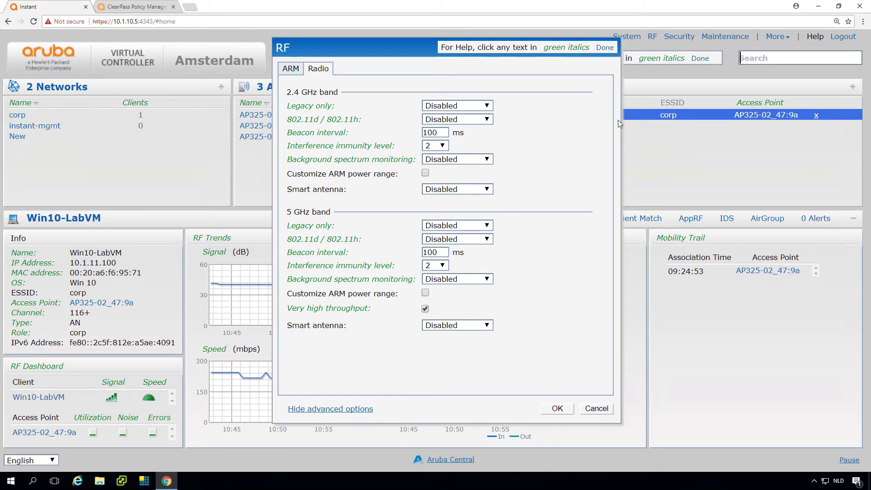
{"action": "left_click", "coordinate": [605, 47]}
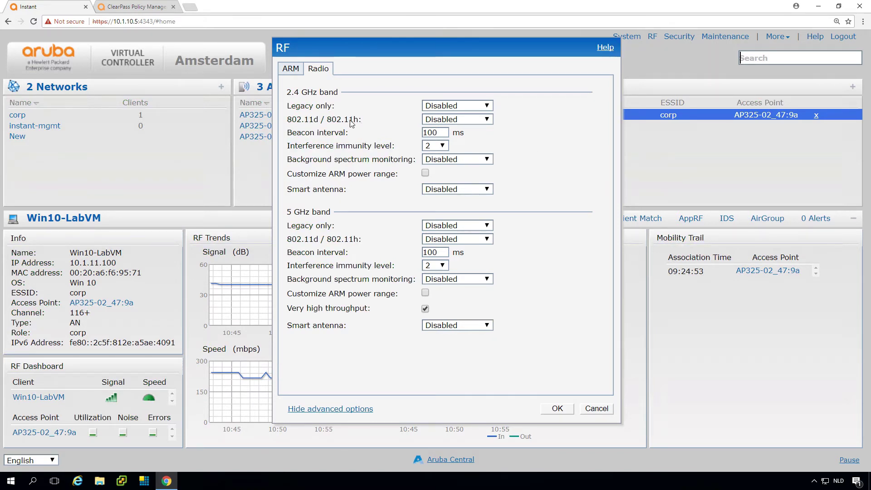
{"action": "left_click", "coordinate": [465, 119]}
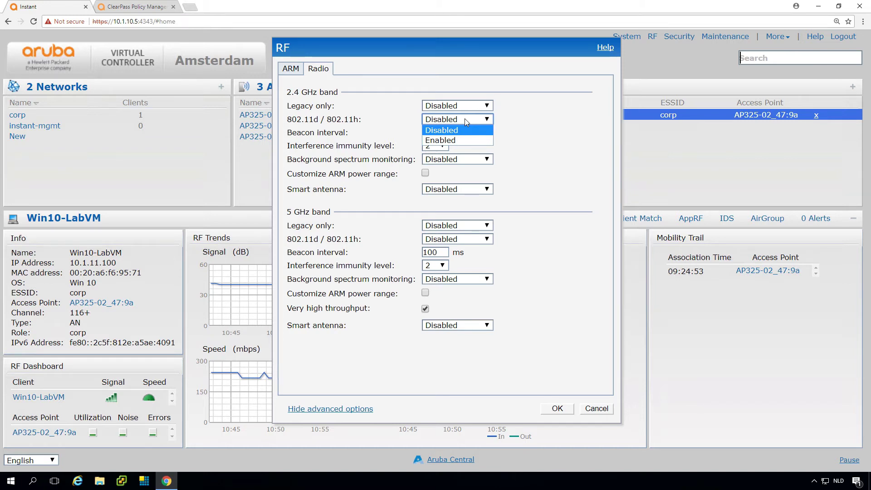
{"action": "left_click", "coordinate": [524, 121]}
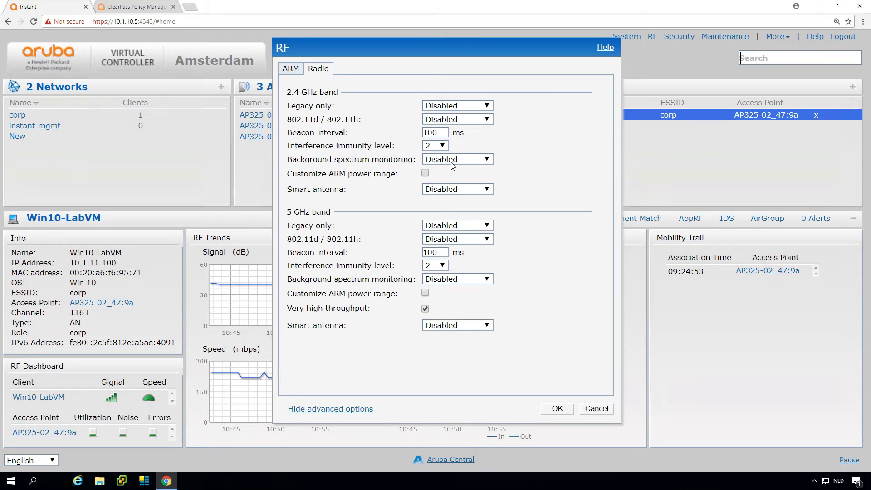
{"action": "left_click", "coordinate": [472, 160]}
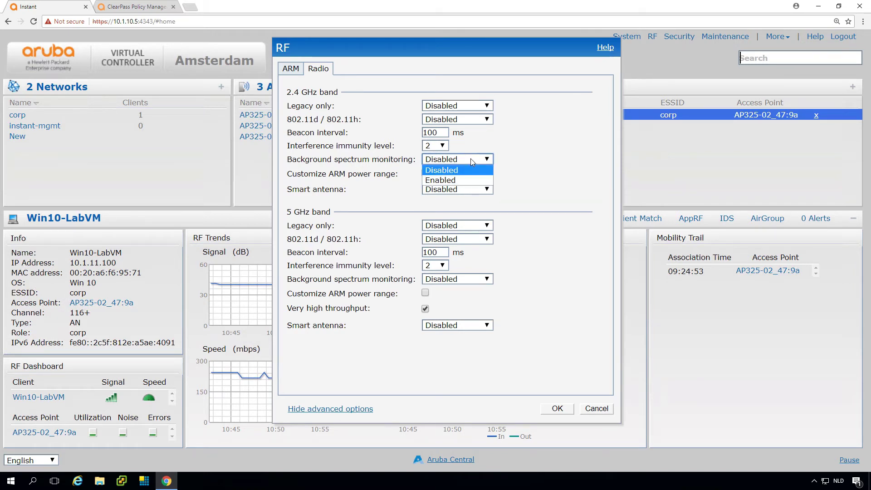
{"action": "left_click", "coordinate": [465, 181]}
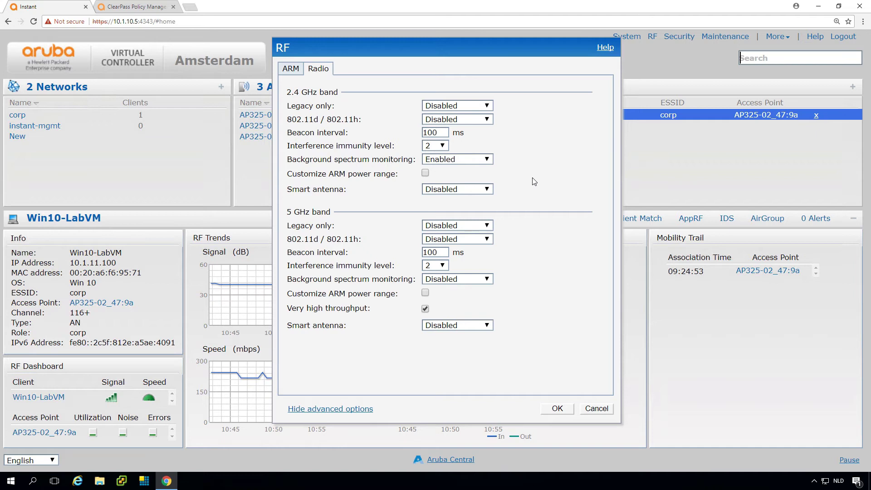
- Enable a custom 2.4 GHz ARM power range and set its maximum power to 12
{"action": "left_click", "coordinate": [425, 174]}
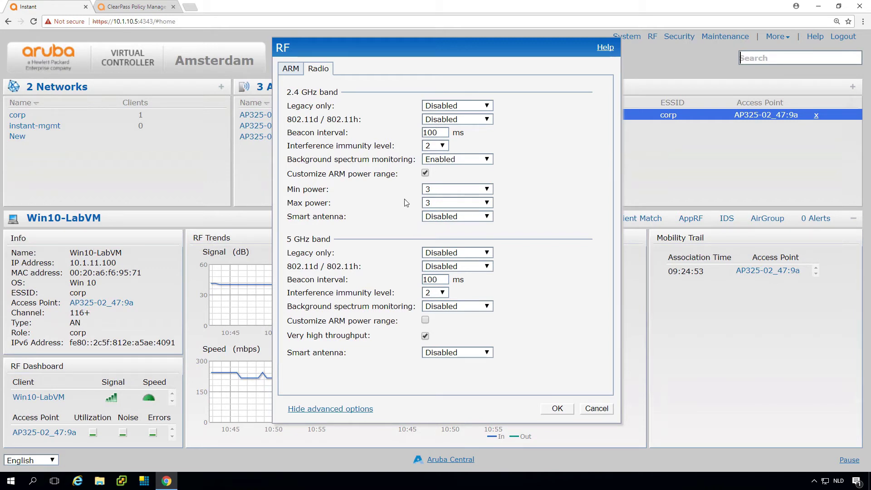
{"action": "left_click", "coordinate": [444, 203]}
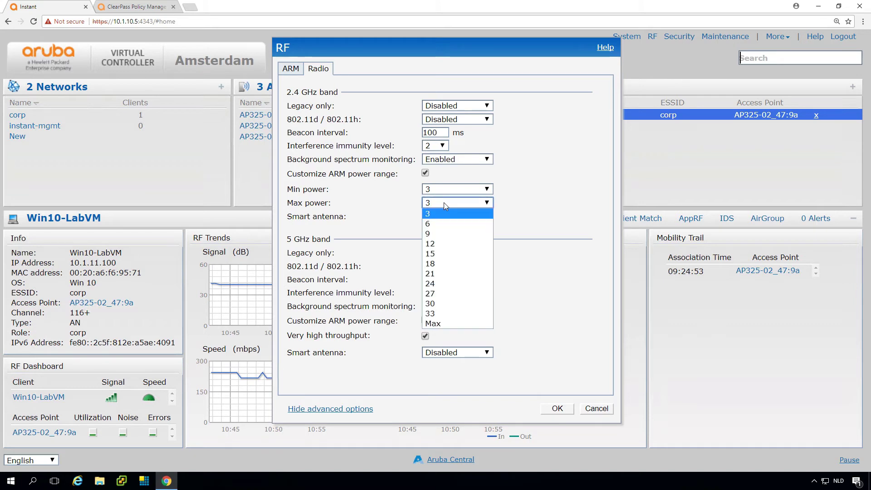
{"action": "left_click", "coordinate": [445, 248]}
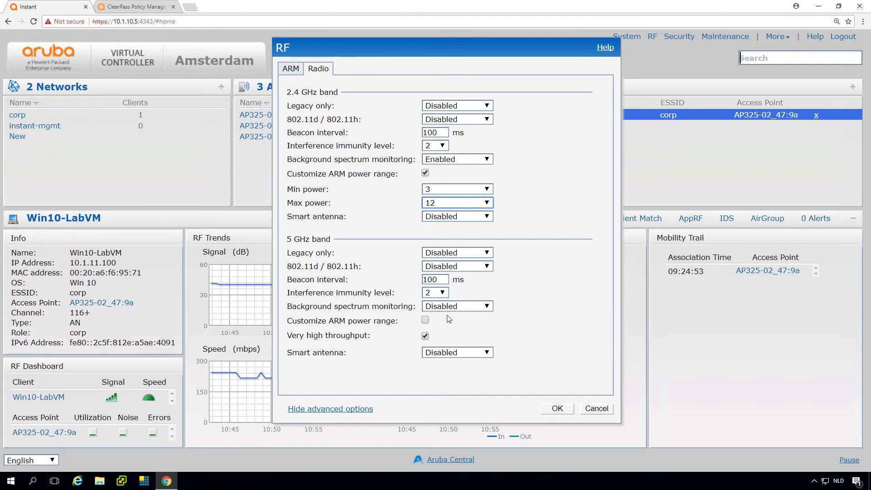
- Cancel the RF settings, then select the corp network and open it for editing
{"action": "left_click", "coordinate": [596, 408]}
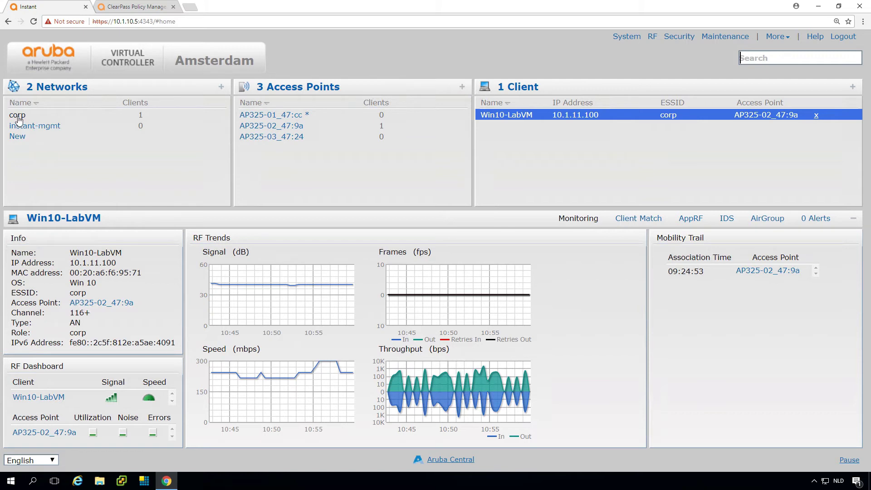
{"action": "left_click", "coordinate": [18, 115]}
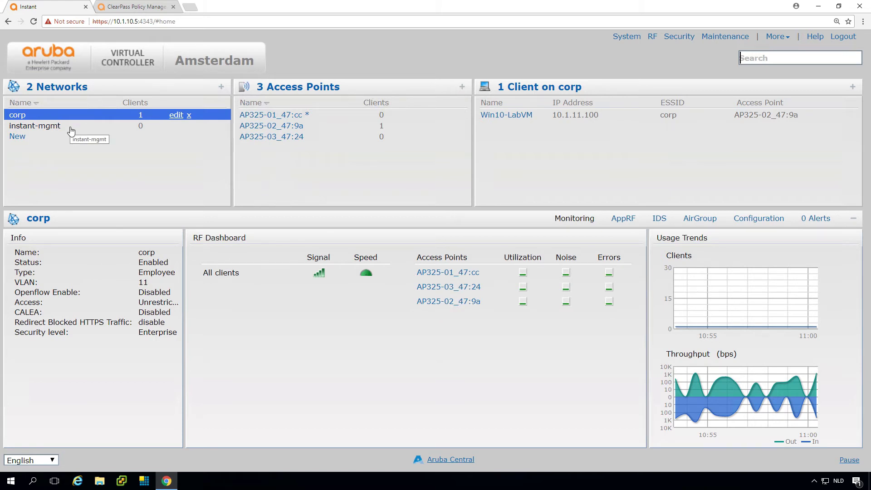
{"action": "left_click", "coordinate": [176, 116]}
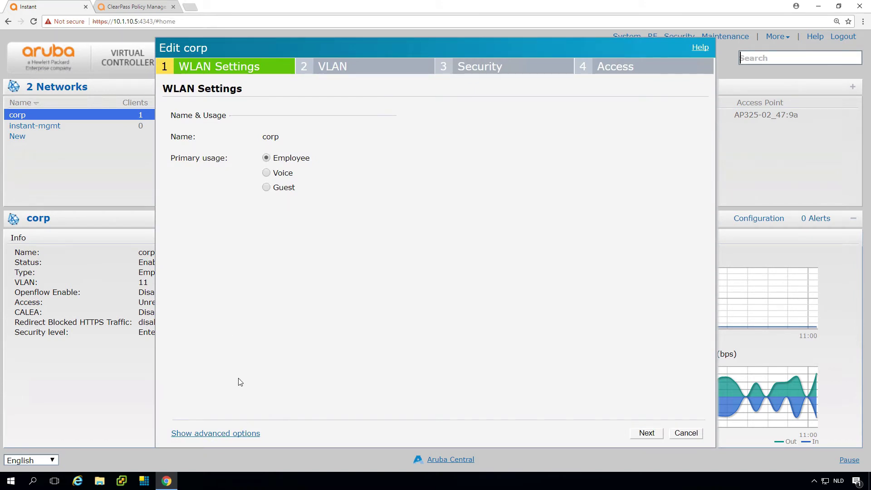
- Reveal corp's advanced WLAN options, such as ARP broadcast filtering and the 1000 sec inactivity timeout
{"action": "left_click", "coordinate": [235, 434]}
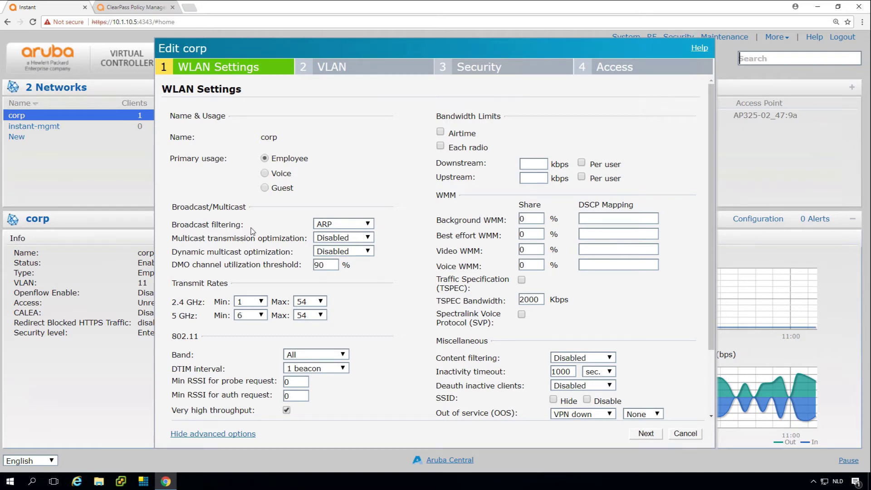
{"action": "left_click", "coordinate": [345, 228]}
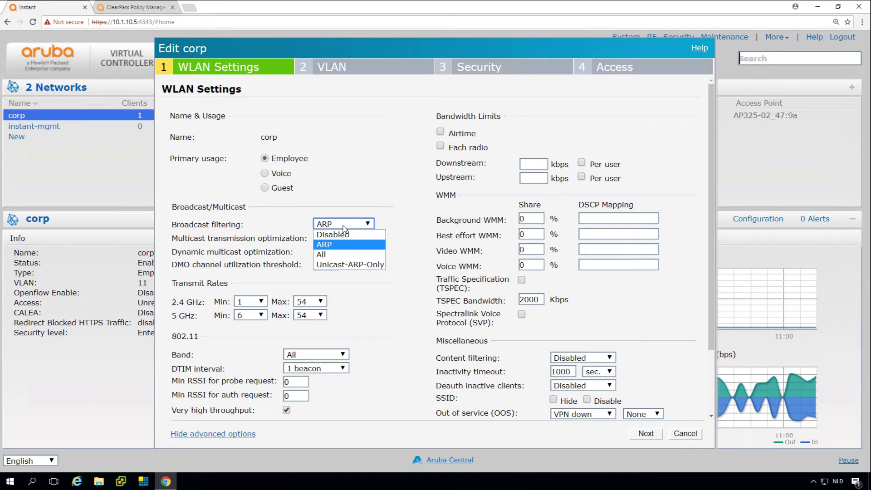
{"action": "left_click", "coordinate": [277, 228]}
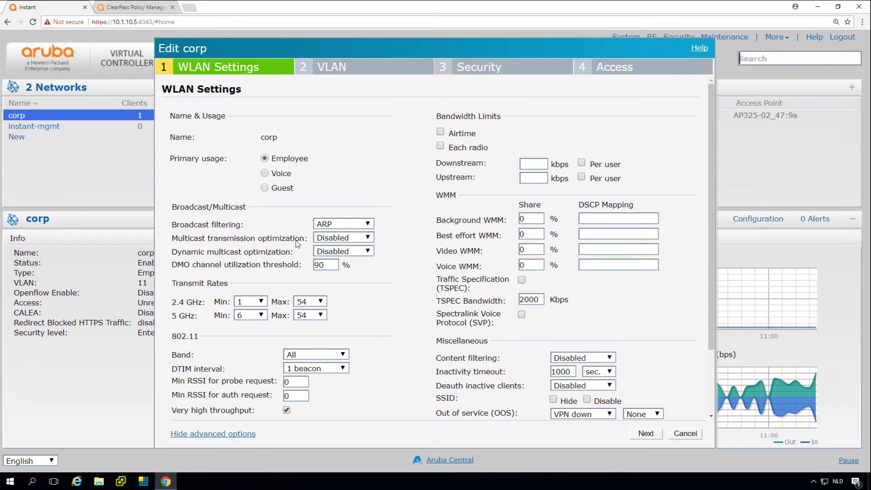
- Leave multicast optimization Disabled; set minimum transmit rates to 11 on 2.4 GHz and 12 on 5 GHz
{"action": "left_click", "coordinate": [361, 242]}
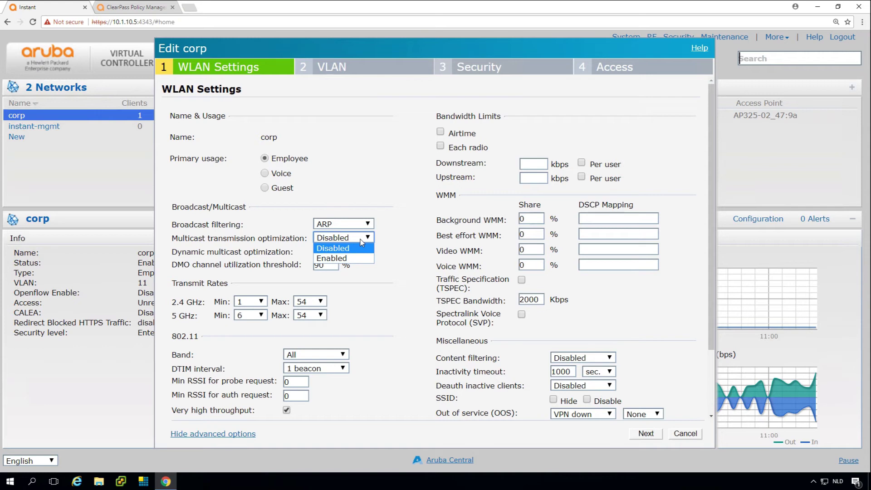
{"action": "left_click", "coordinate": [402, 241]}
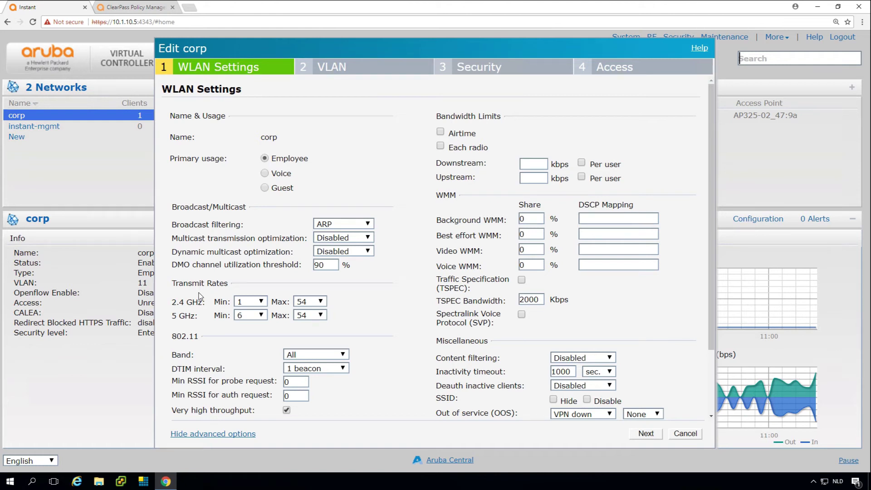
{"action": "left_click", "coordinate": [250, 302]}
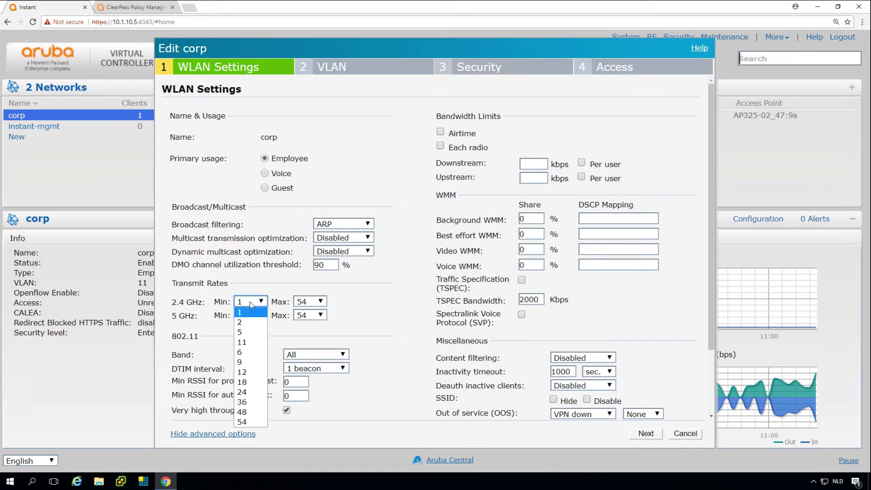
{"action": "left_click", "coordinate": [245, 342]}
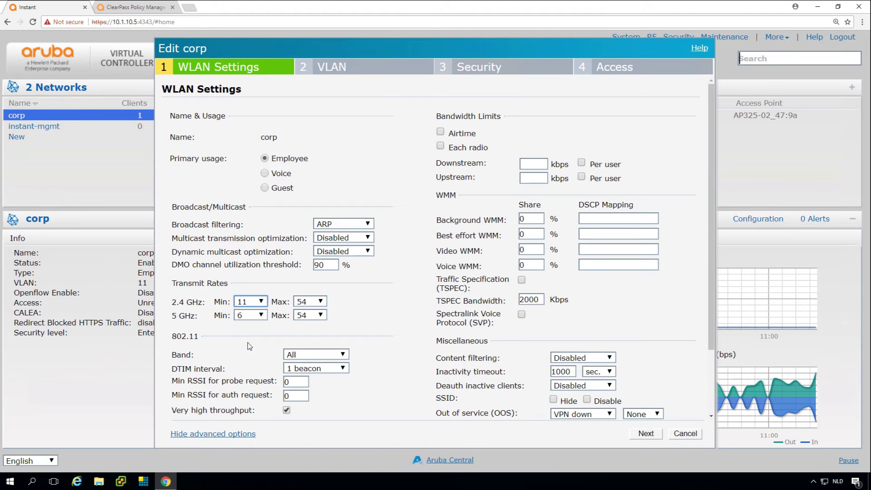
{"action": "left_click", "coordinate": [246, 316]}
{"action": "left_click", "coordinate": [248, 347]}
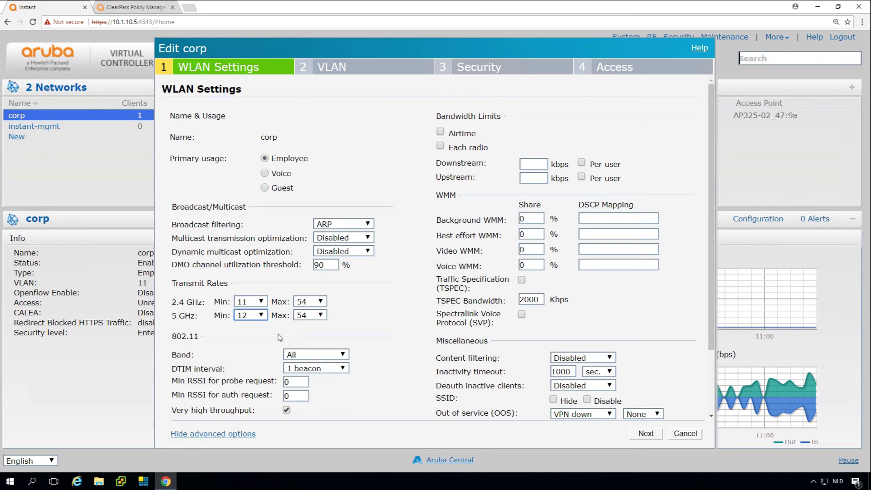
{"action": "left_click", "coordinate": [379, 360]}
{"action": "scroll", "coordinate": [379, 359], "scroll_direction": "down", "scroll_amount": 2}
{"action": "left_click", "coordinate": [326, 275]}
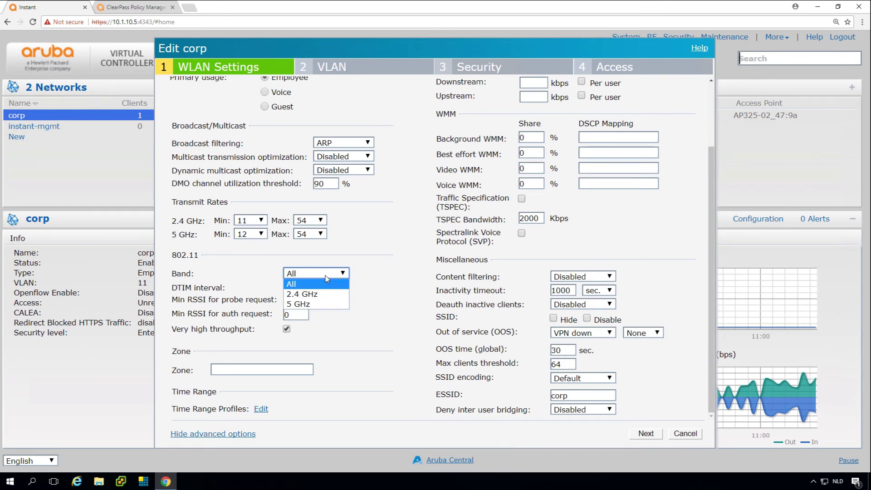
{"action": "left_click", "coordinate": [375, 288]}
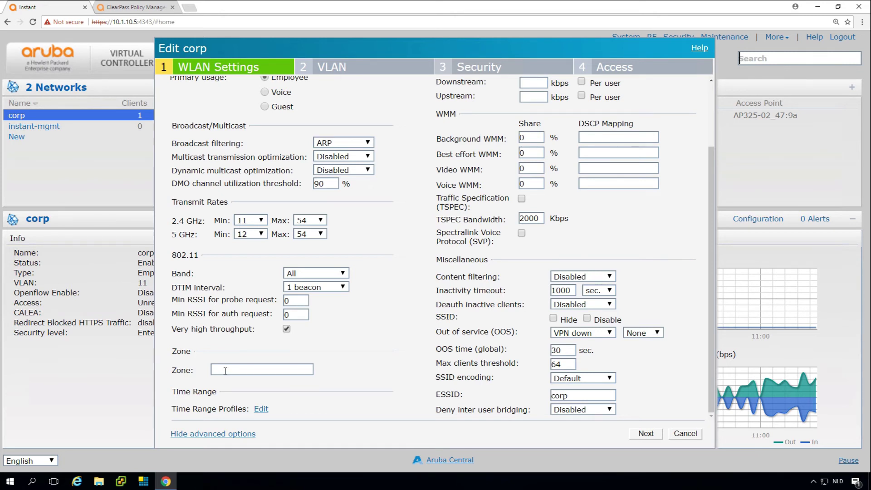
{"action": "left_click", "coordinate": [225, 370]}
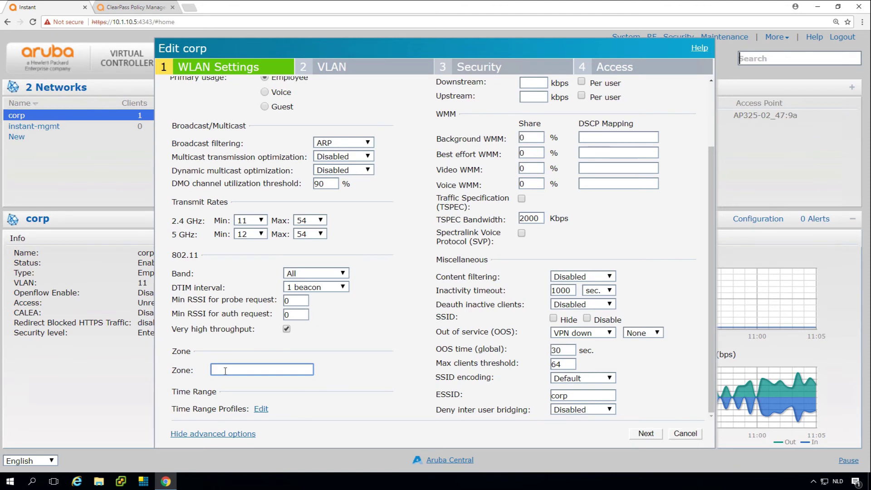
{"action": "left_click", "coordinate": [262, 410]}
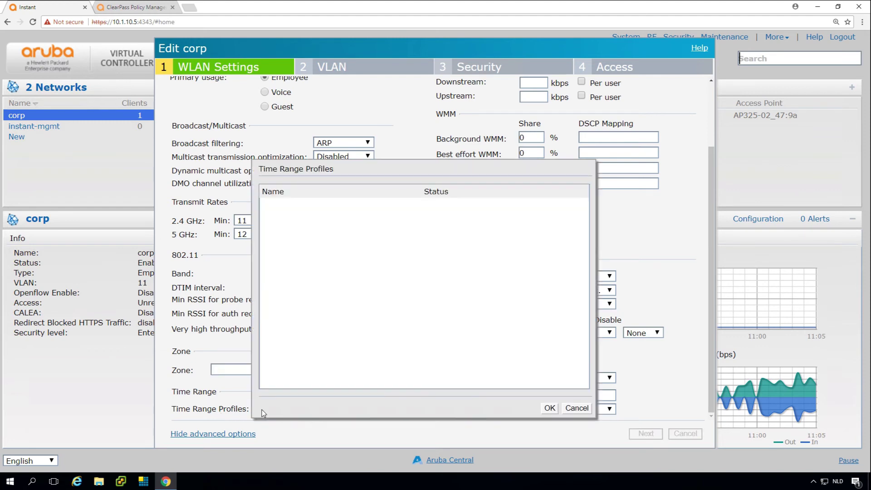
{"action": "left_click", "coordinate": [582, 408]}
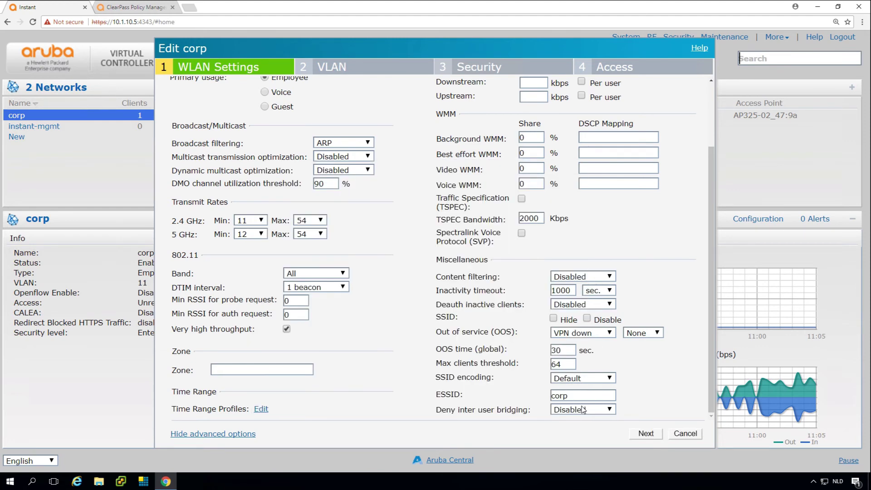
{"action": "left_click", "coordinate": [710, 96]}
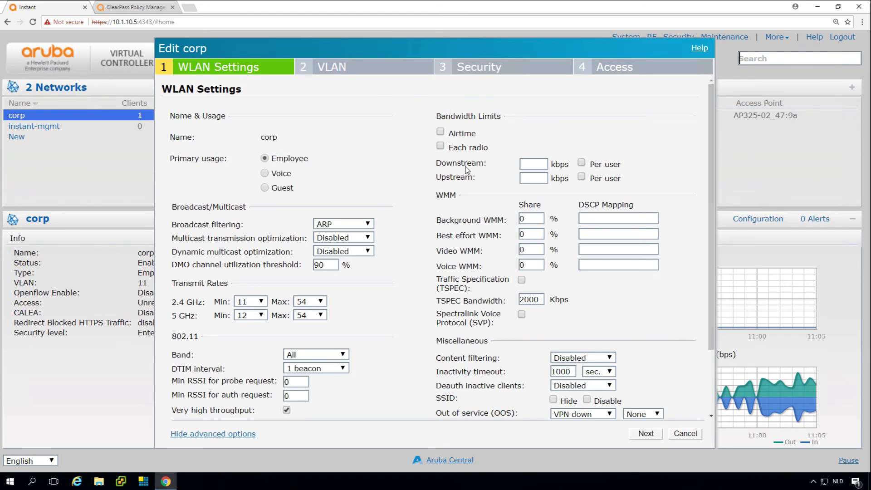
{"action": "left_click", "coordinate": [533, 166]}
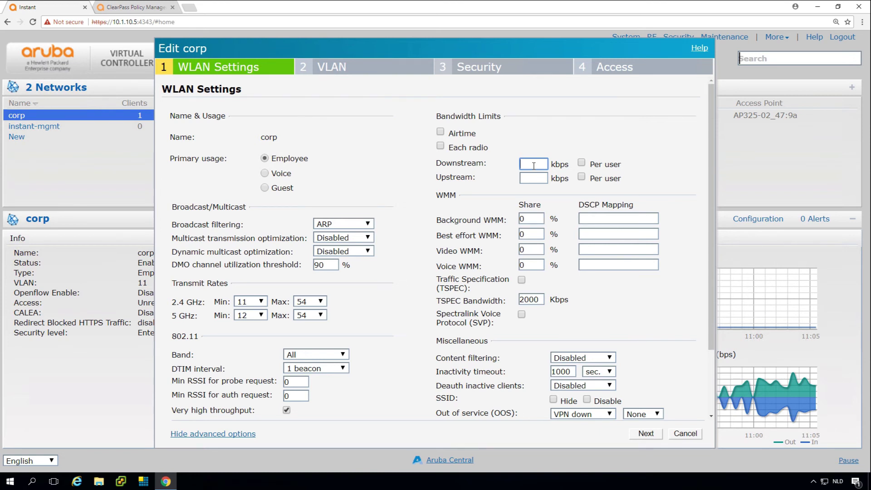
{"action": "left_click", "coordinate": [582, 163]}
{"action": "left_click", "coordinate": [582, 164]}
{"action": "left_click", "coordinate": [441, 132]}
{"action": "left_click", "coordinate": [490, 133]}
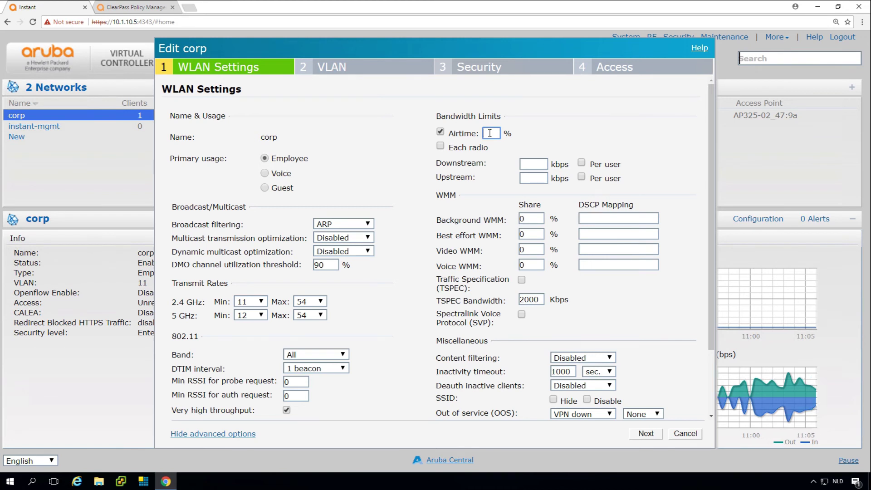
{"action": "type", "text": "50"}
{"action": "left_click", "coordinate": [467, 147]}
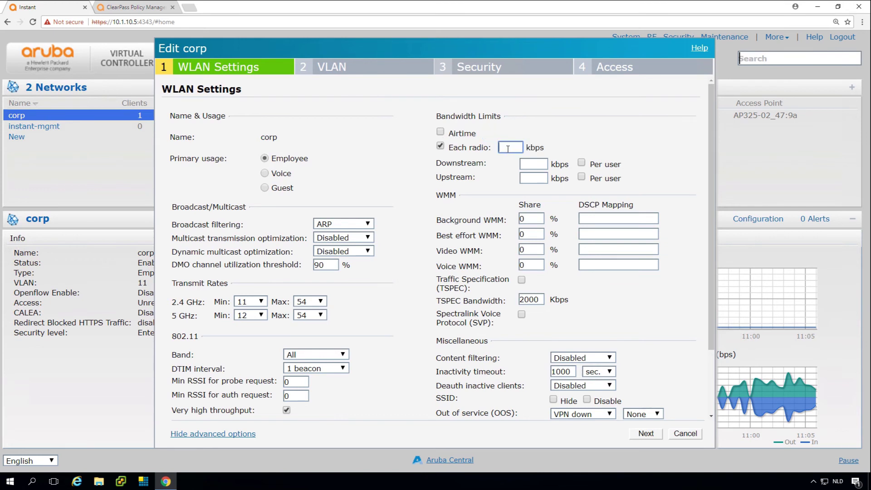
{"action": "left_click", "coordinate": [441, 146]}
{"action": "left_click", "coordinate": [441, 146]}
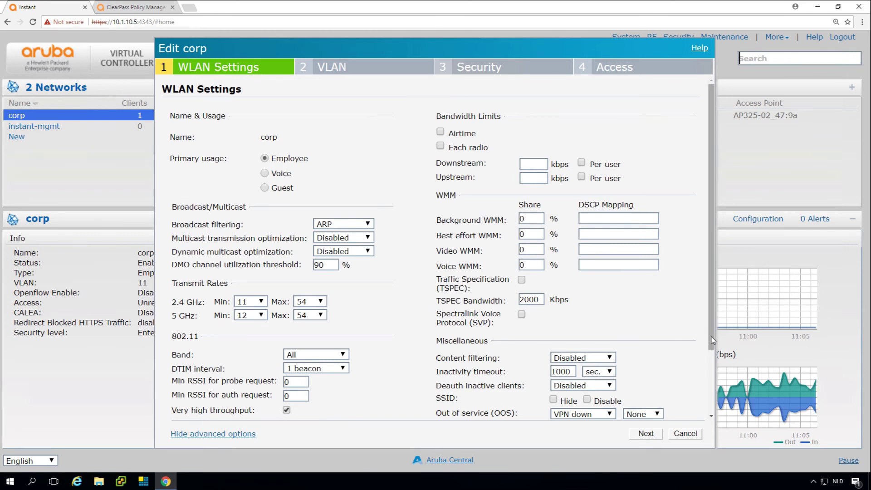
{"action": "left_click_drag", "start_coordinate": [709, 341], "coordinate": [713, 411]}
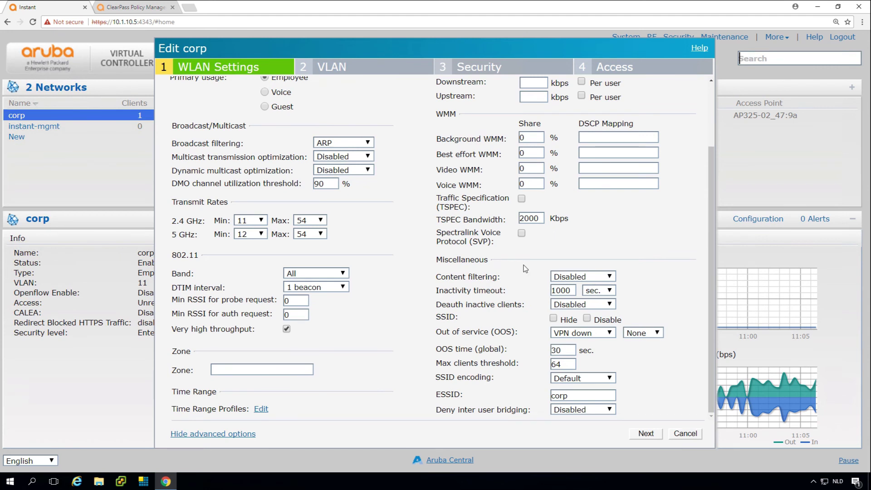
{"action": "left_click", "coordinate": [574, 277]}
{"action": "left_click", "coordinate": [574, 277]}
{"action": "left_click", "coordinate": [571, 308]}
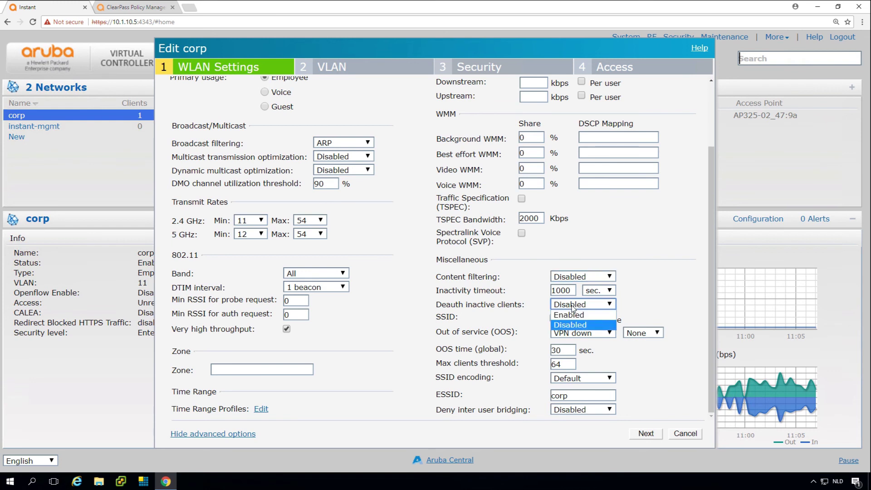
{"action": "left_click", "coordinate": [509, 312]}
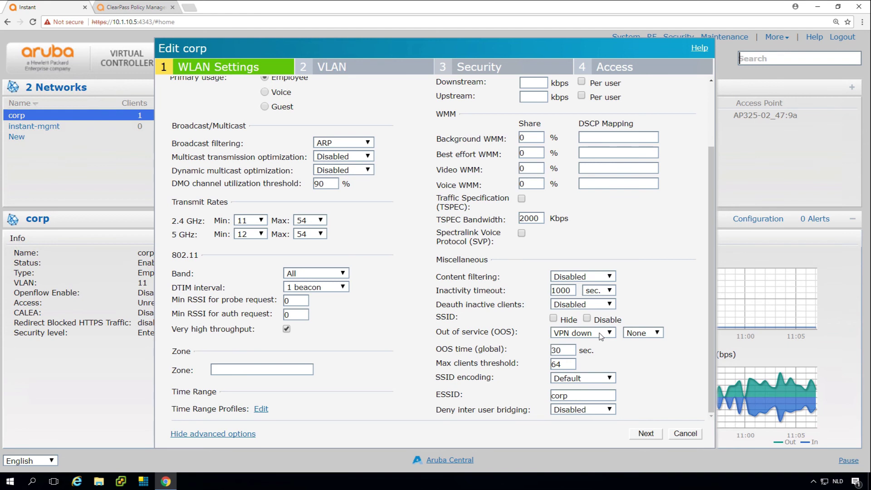
{"action": "left_click", "coordinate": [641, 334]}
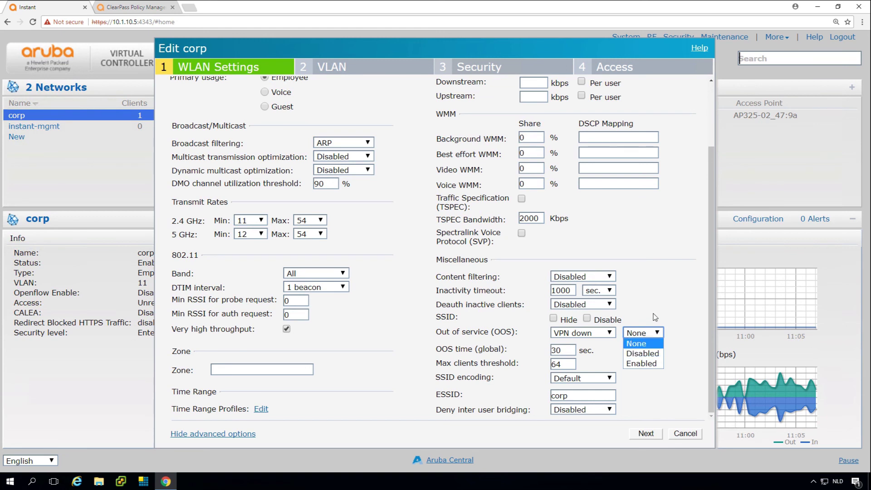
{"action": "left_click", "coordinate": [595, 334]}
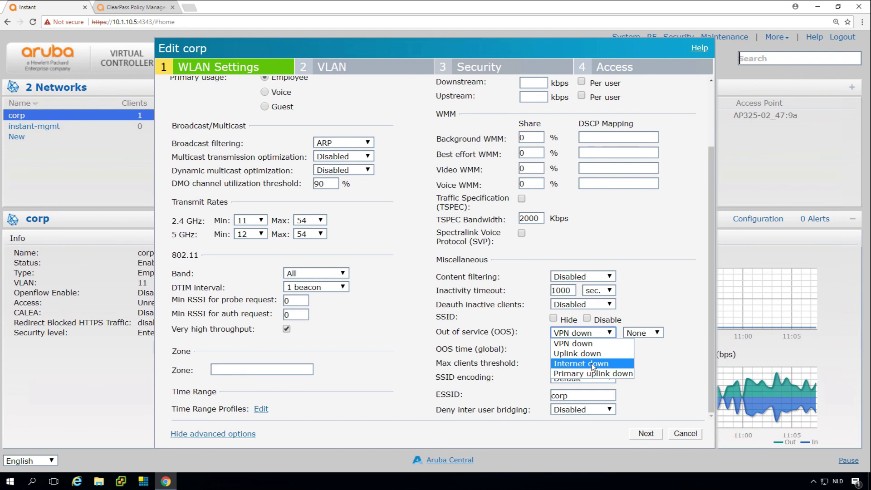
{"action": "left_click", "coordinate": [649, 363]}
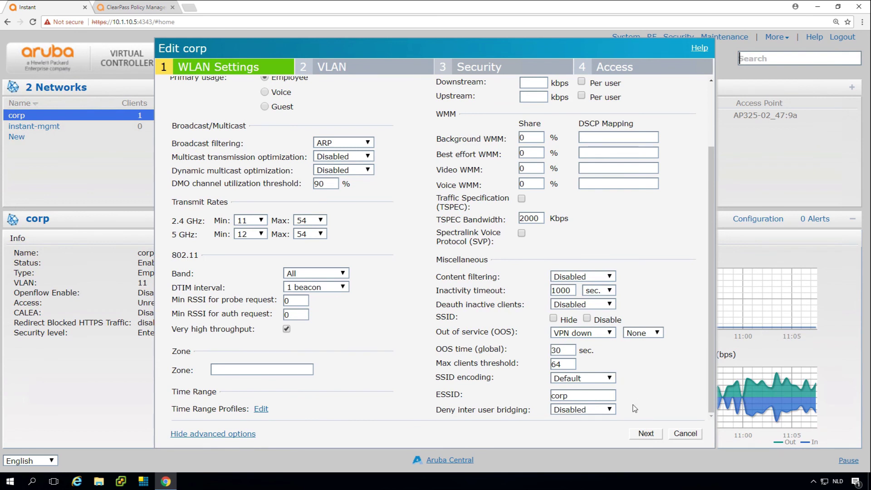
- Set Deny inter user bridging to Enabled for the corp WLAN
{"action": "left_click", "coordinate": [592, 413]}
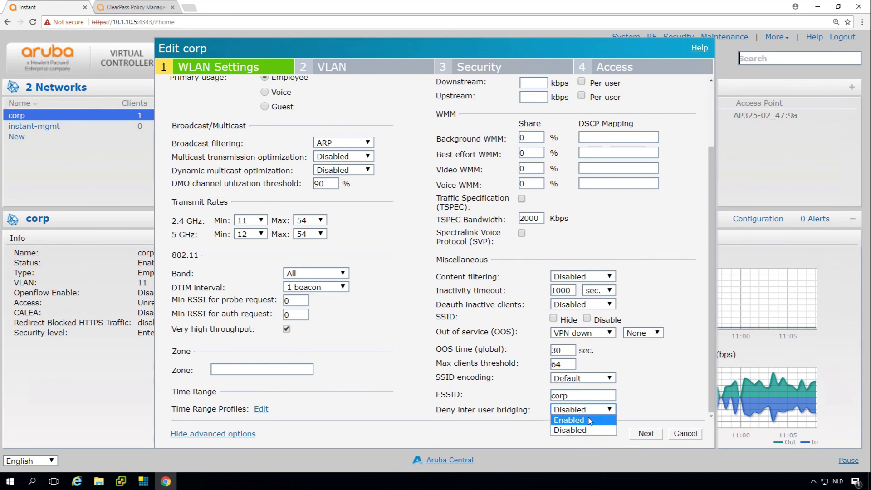
{"action": "left_click", "coordinate": [585, 420]}
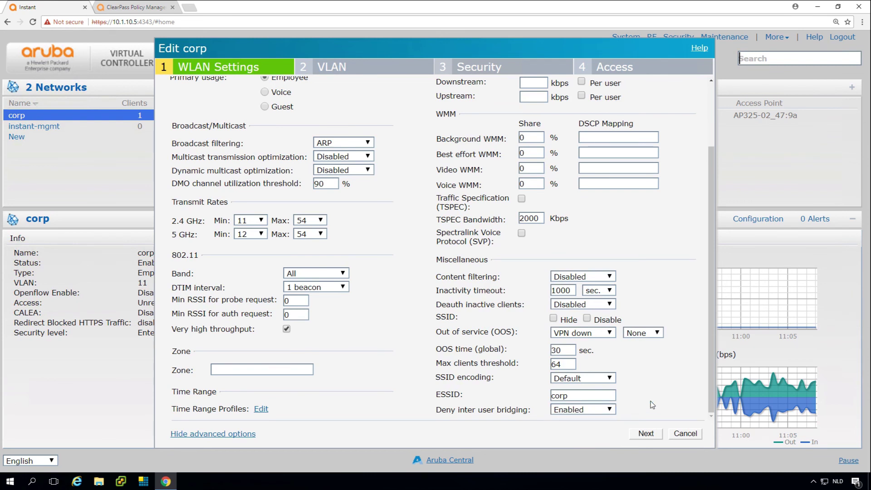